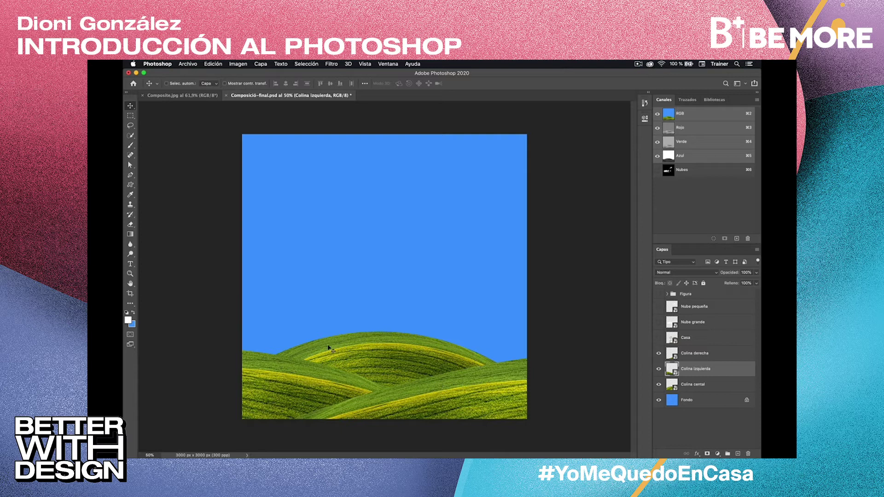
- Choose the Burn tool and rasterize the smart object on the "Colina cental" layer
click(131, 253)
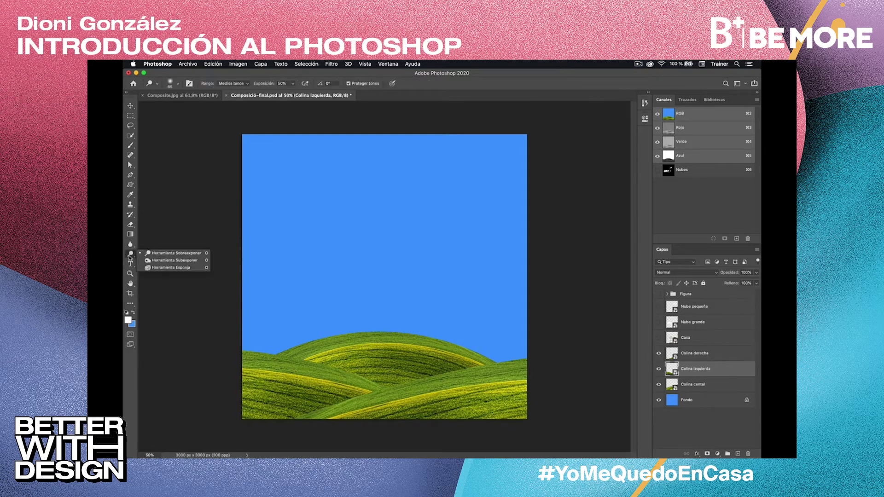
click(164, 260)
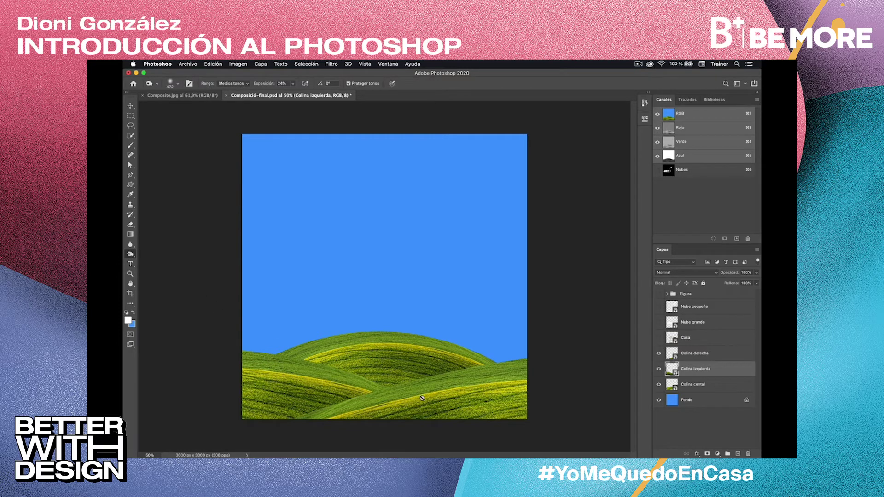
click(683, 388)
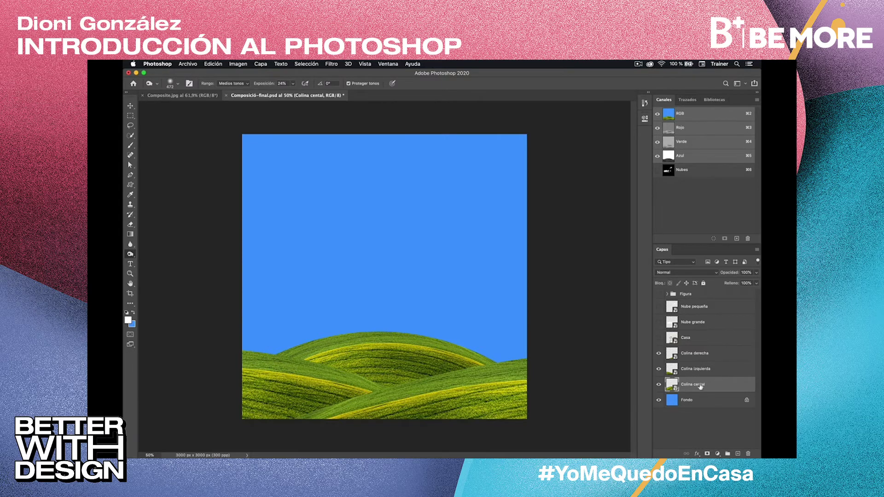
click(260, 64)
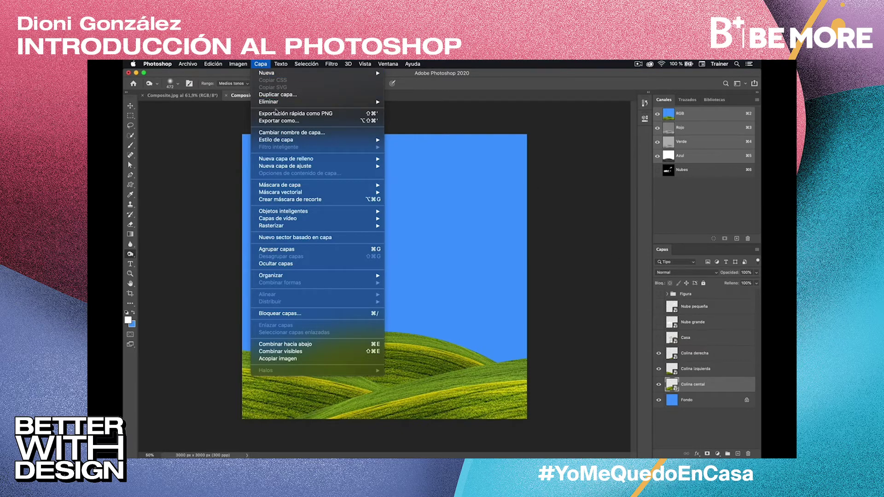
mouse_move(268, 228)
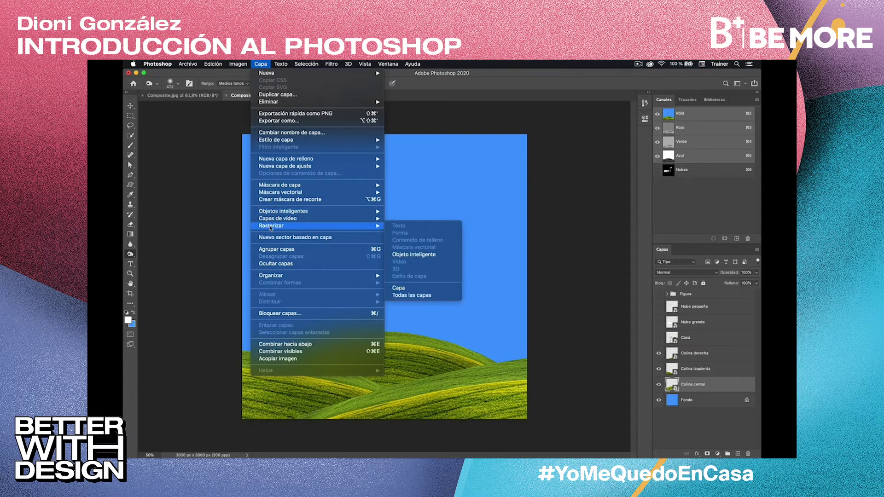
click(408, 259)
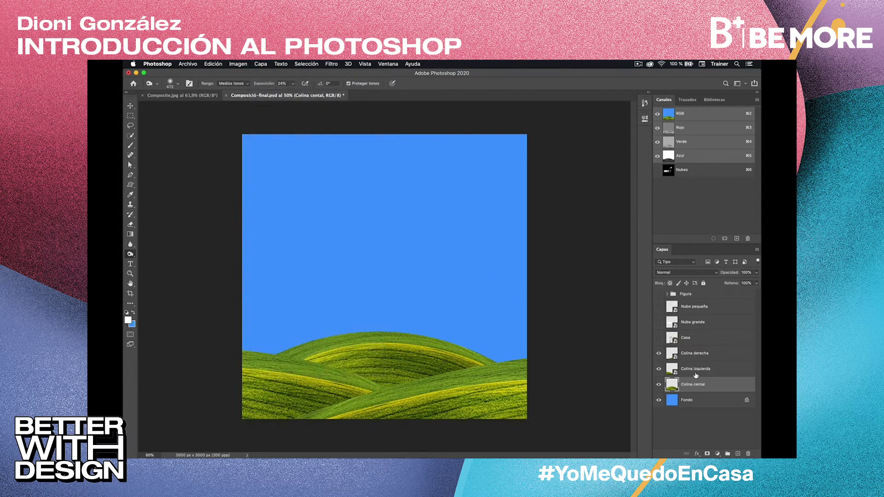
- Rasterize the smart objects on the "Colina izquierda" and "Colina derecha" layers together
click(719, 370)
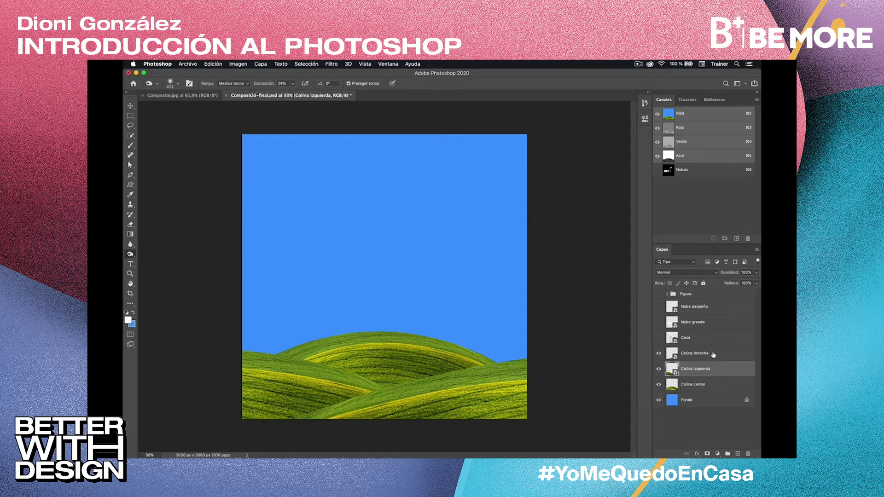
shift+click(713, 354)
click(256, 65)
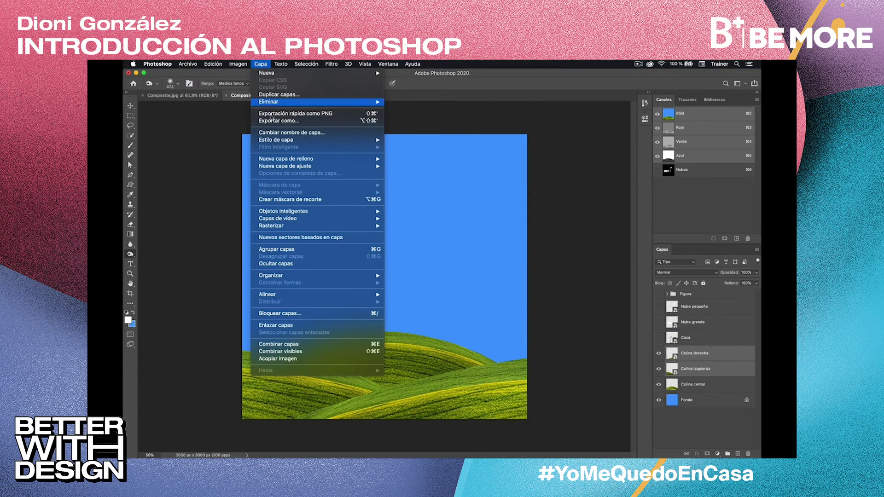
mouse_move(281, 227)
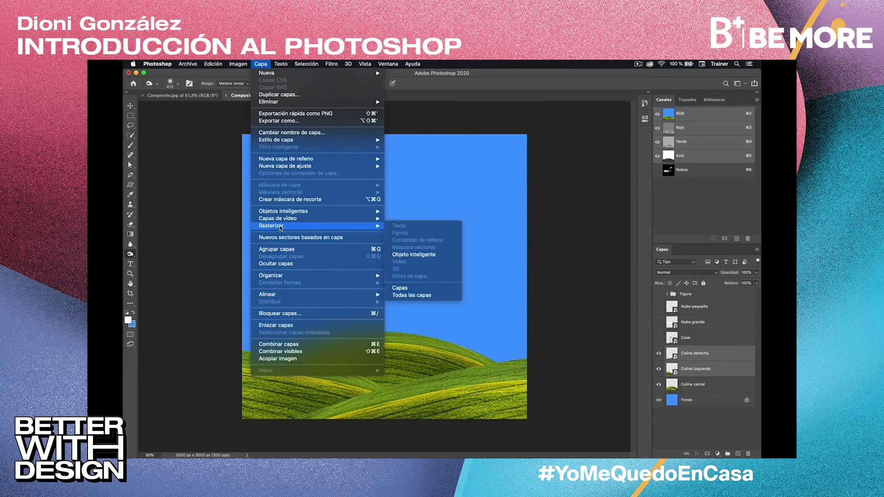
click(433, 257)
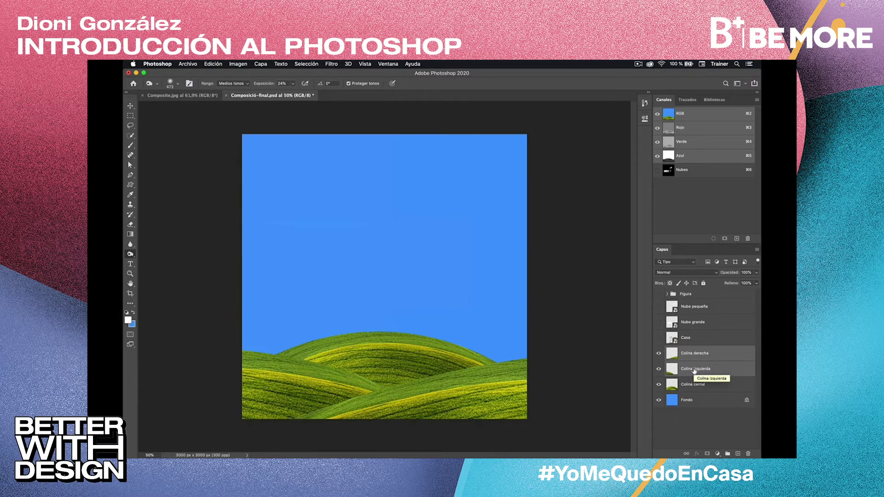
- Burn shading onto the central, left and right hill layers, lowering the Burn tool's exposure to 18%
click(695, 386)
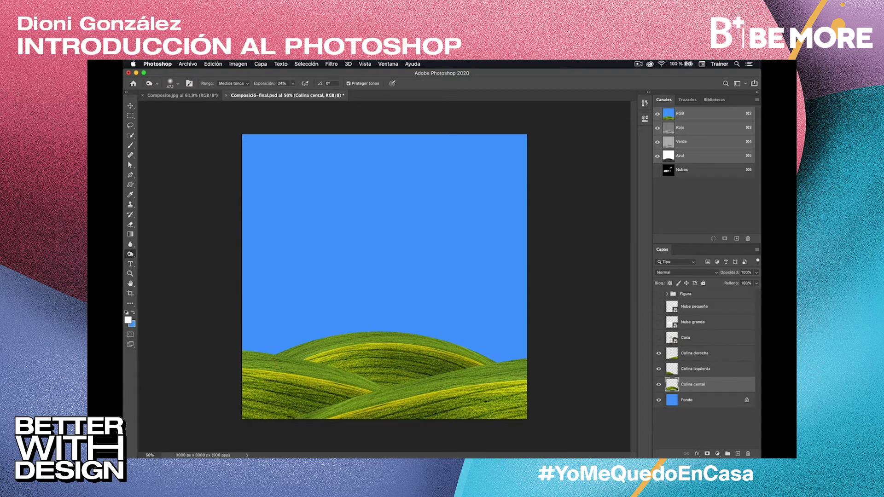
drag(399, 359, 407, 359)
click(294, 85)
drag(292, 93, 289, 92)
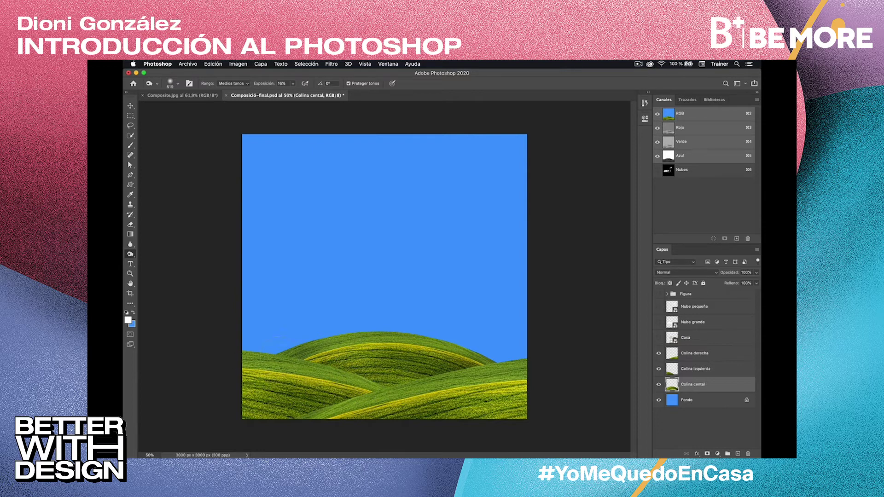
click(699, 369)
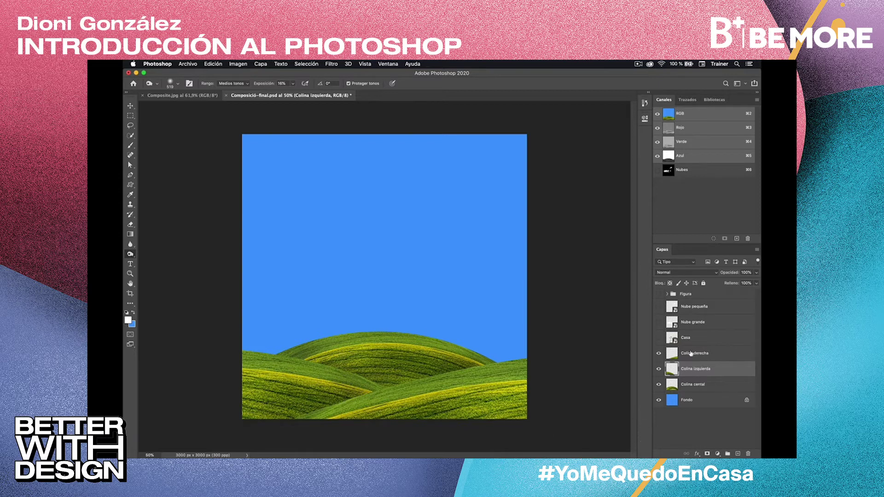
click(691, 354)
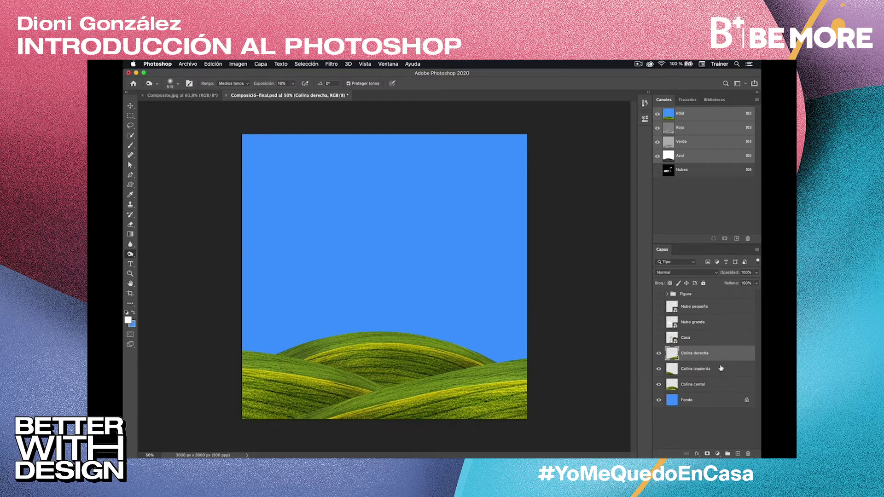
- Group the three hill layers and name the group "Colinas"
shift+click(716, 386)
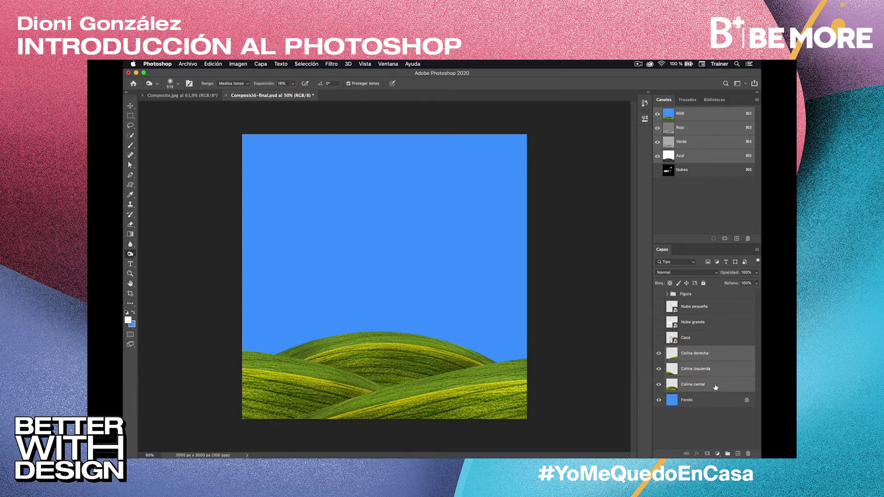
click(728, 454)
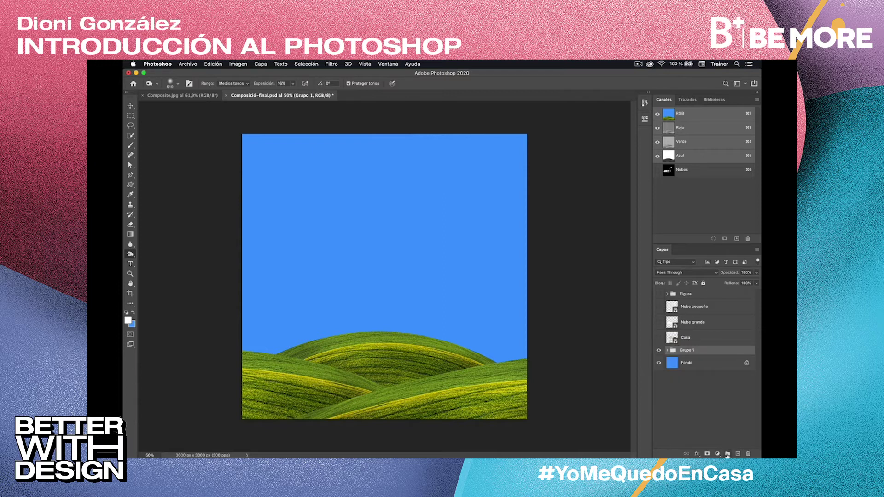
double_click(685, 350)
text(Colinas)
key(Return)
- Show the Casa layer, scale the house proportionally to about 45% and move it onto the central hill
click(658, 338)
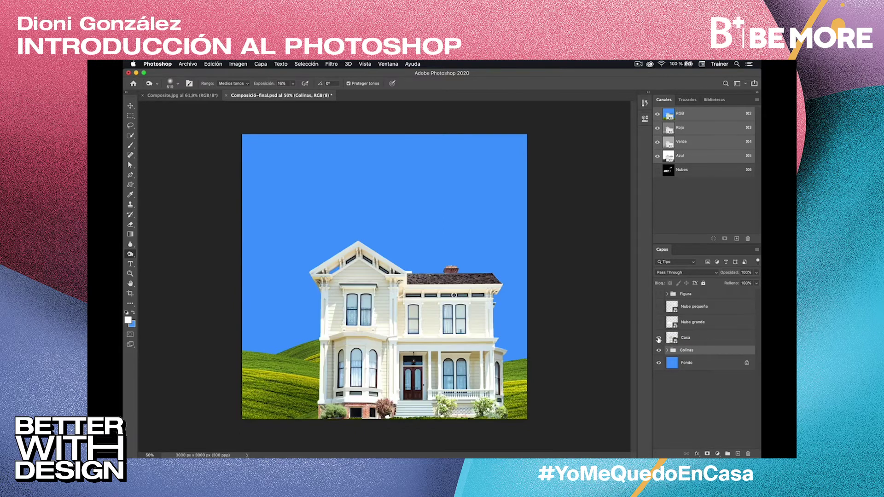
click(672, 339)
key(l)
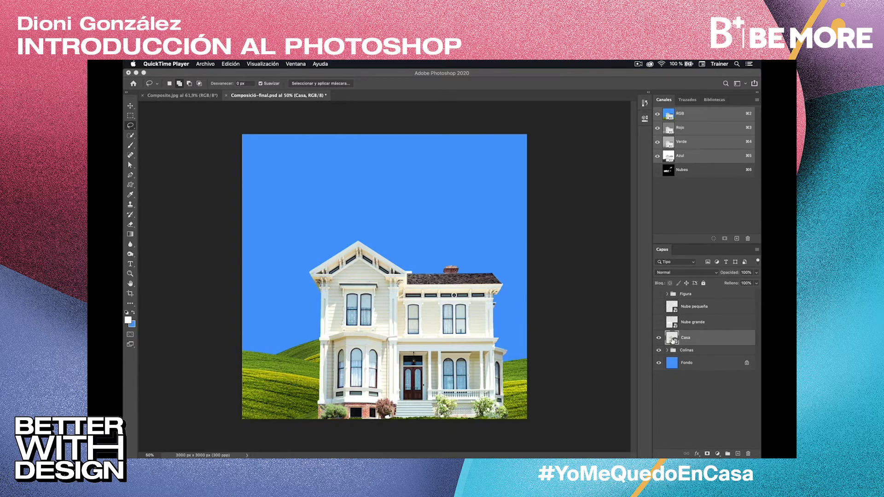
click(675, 341)
key(super+t)
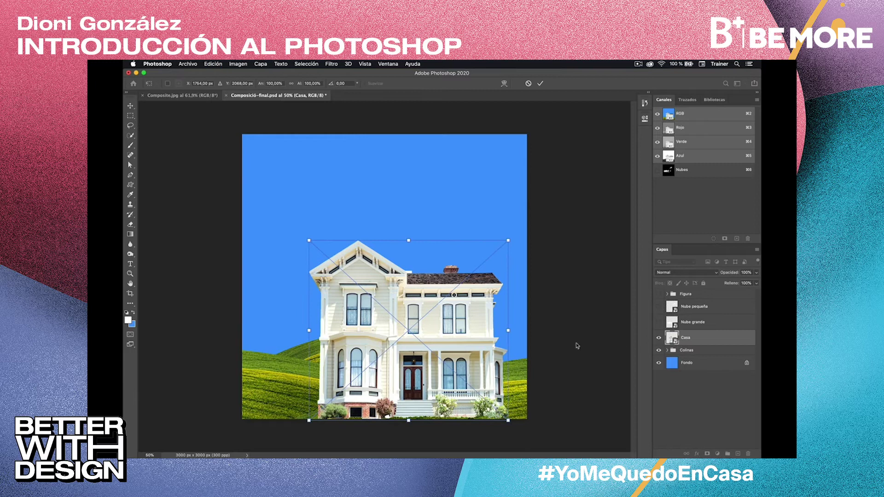
drag(508, 240, 413, 321)
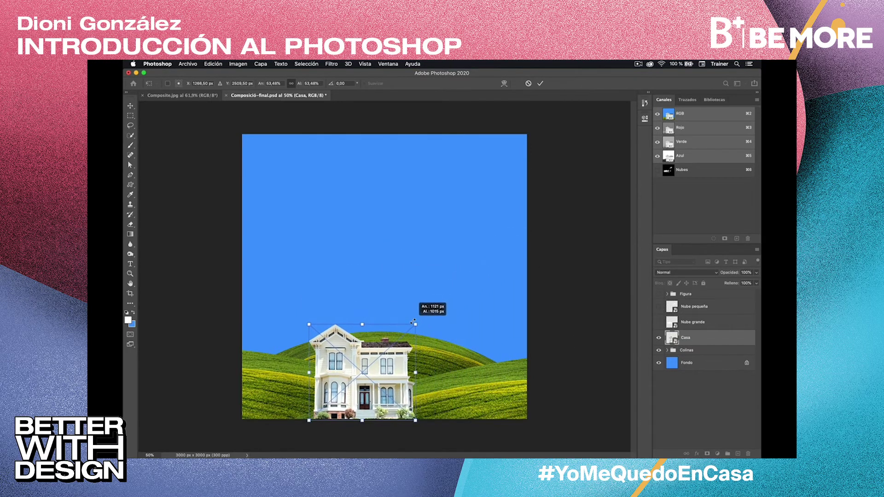
drag(396, 357, 420, 286)
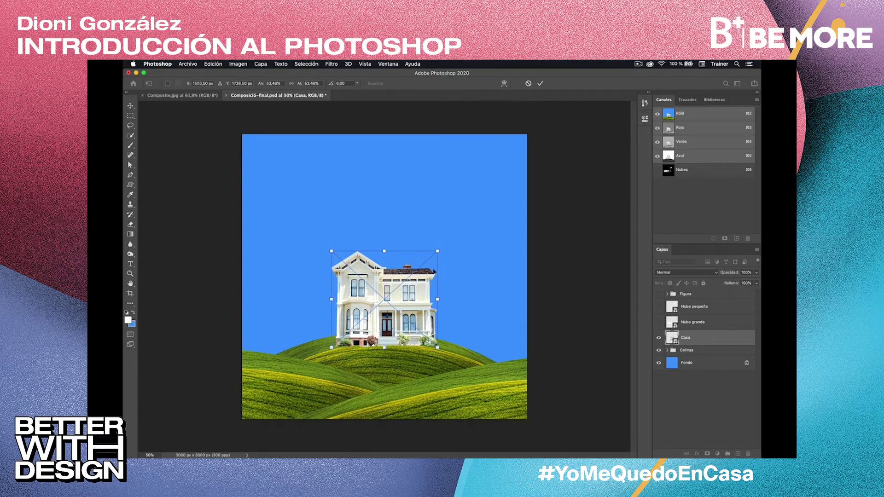
drag(437, 251, 420, 264)
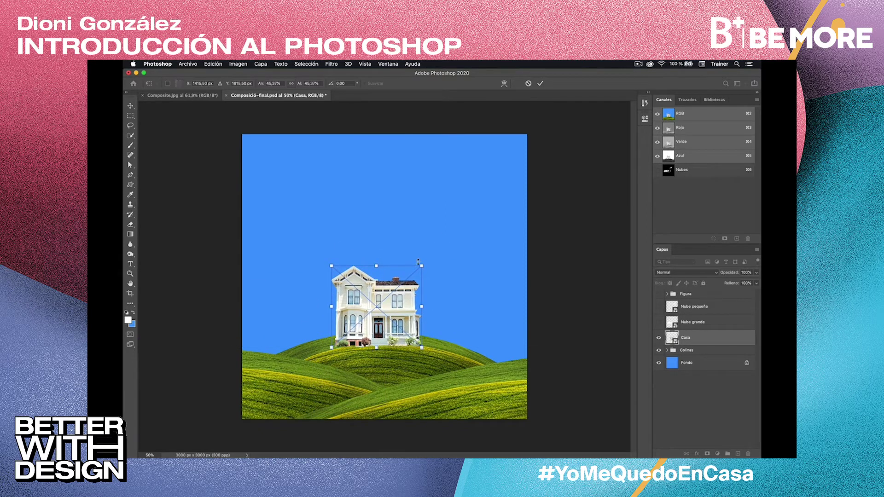
- Scale the house to about 26% at the top of the central hill and narrow its base in perspective
click(291, 84)
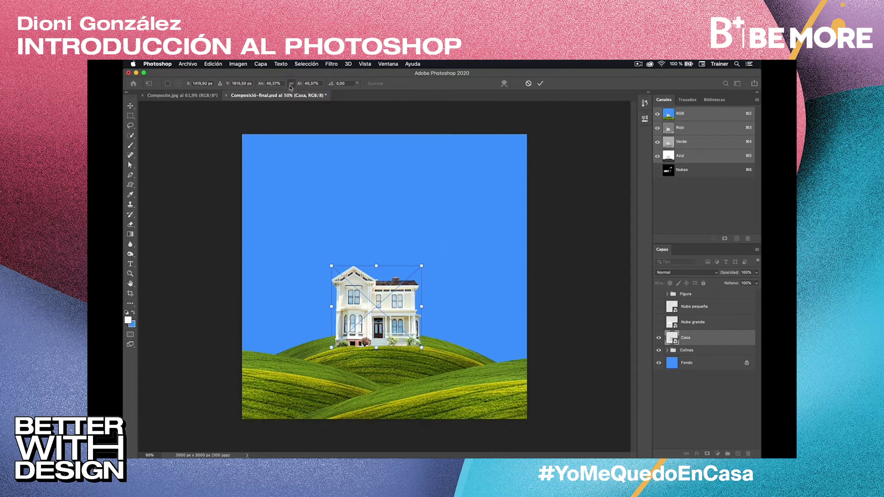
drag(422, 265, 400, 339)
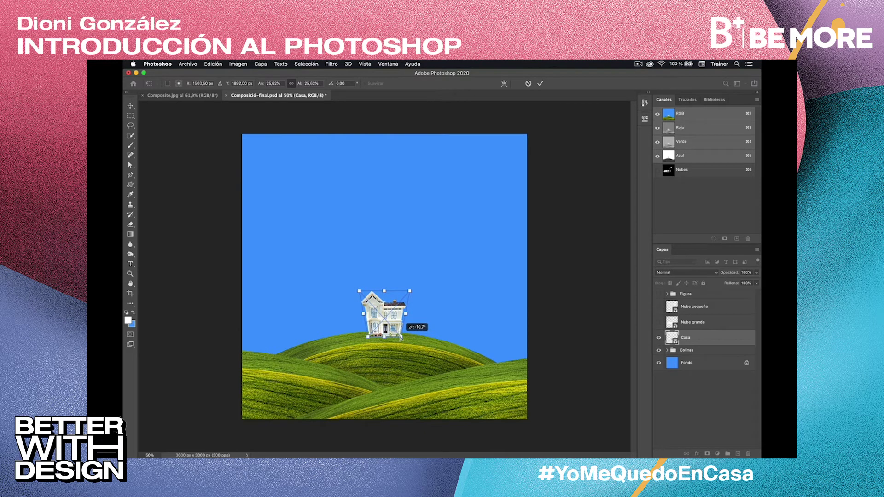
drag(400, 339, 392, 320)
- Warp the house by curving its side walls inward and pulling its upper right corner outward, and apply the transformation
key(super+plus)
key(super+plus)
key(super+plus)
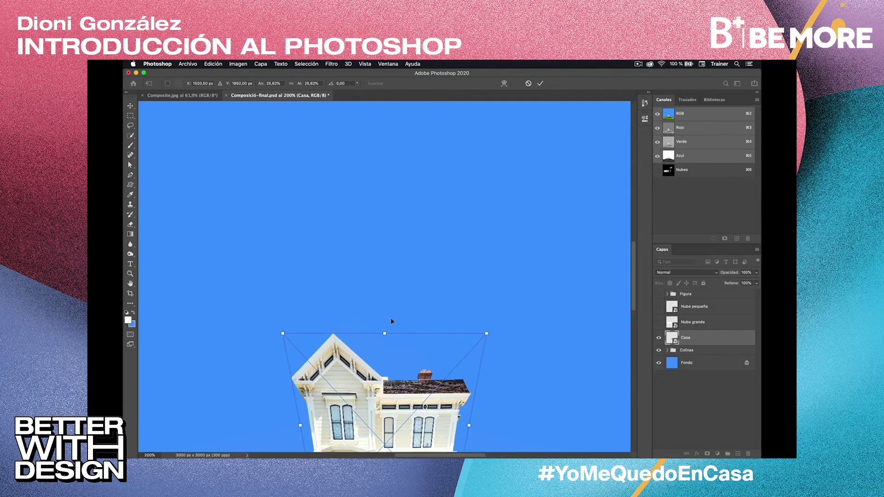
key(super+plus)
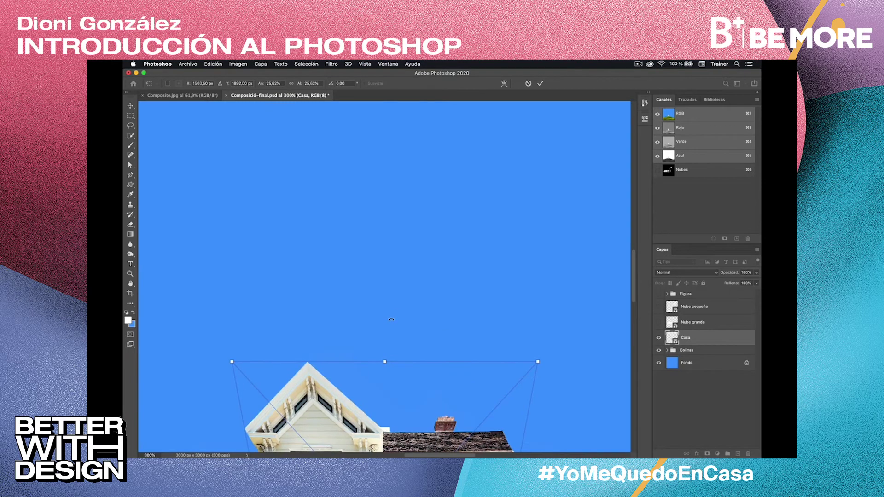
drag(395, 399, 380, 180)
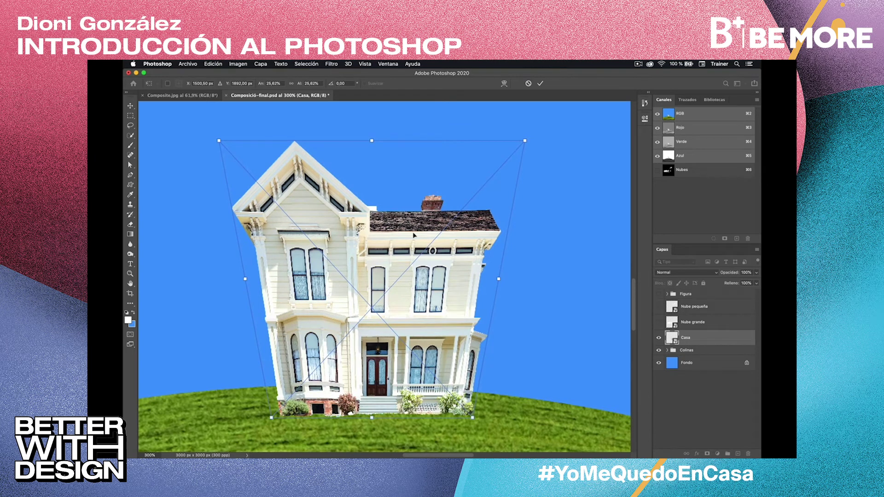
click(504, 83)
drag(501, 259, 484, 260)
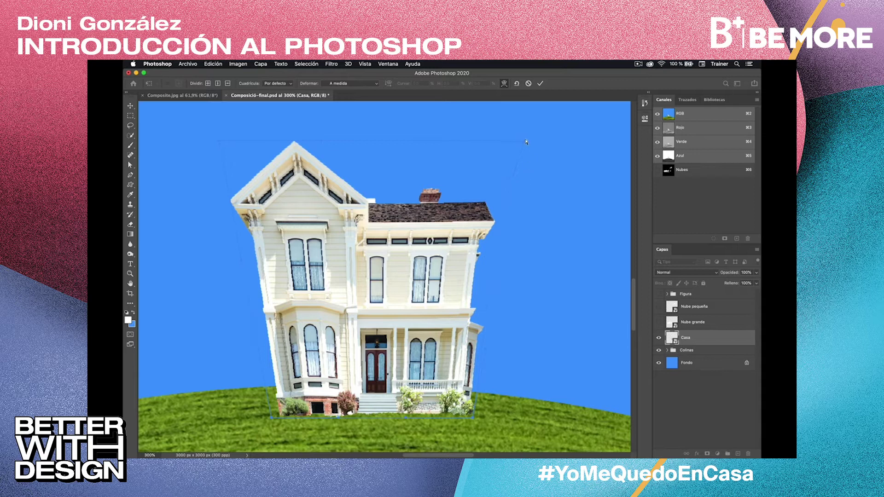
drag(525, 139, 539, 143)
drag(487, 352, 474, 348)
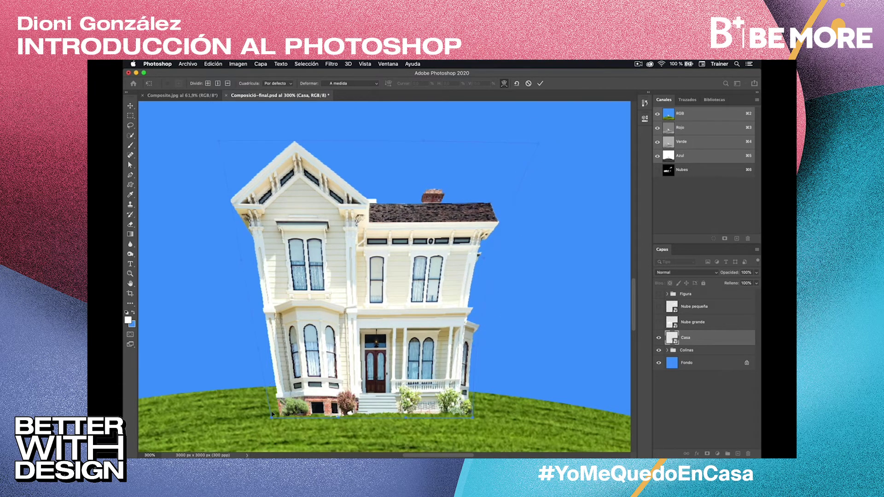
drag(262, 355, 266, 346)
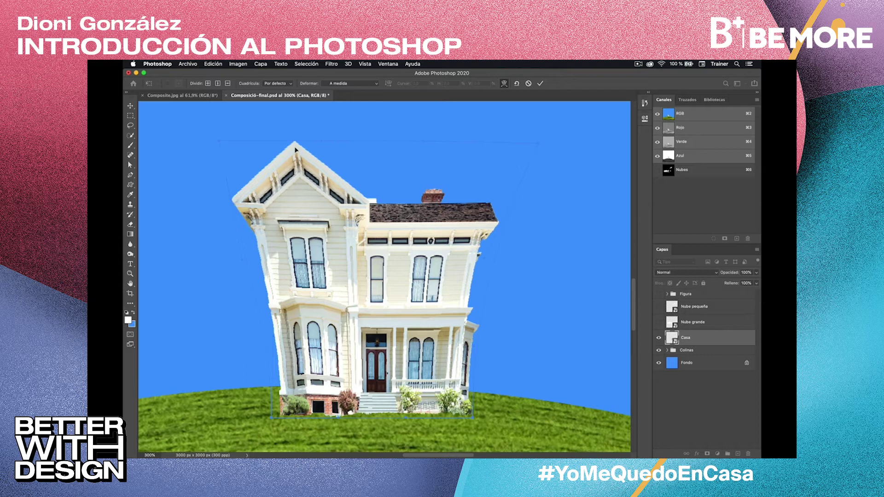
click(541, 84)
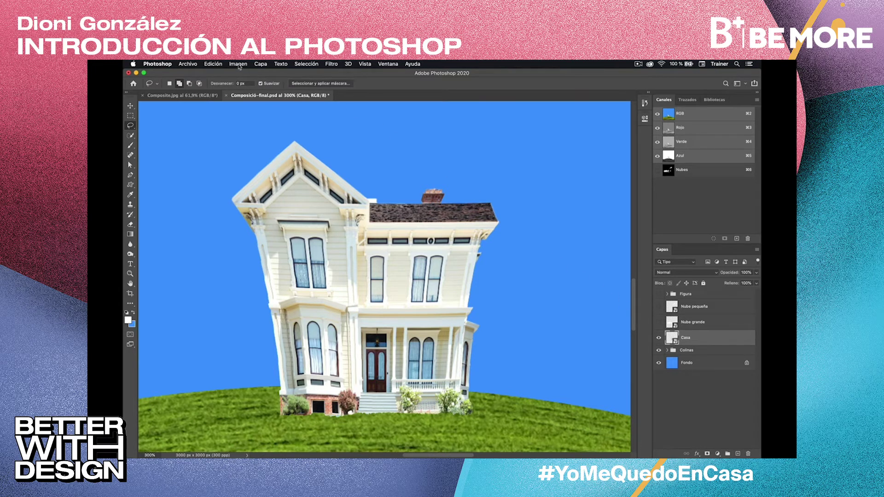
- Start a Puppet Warp on the house with its mesh shown and pin both side walls at mid-height
click(238, 64)
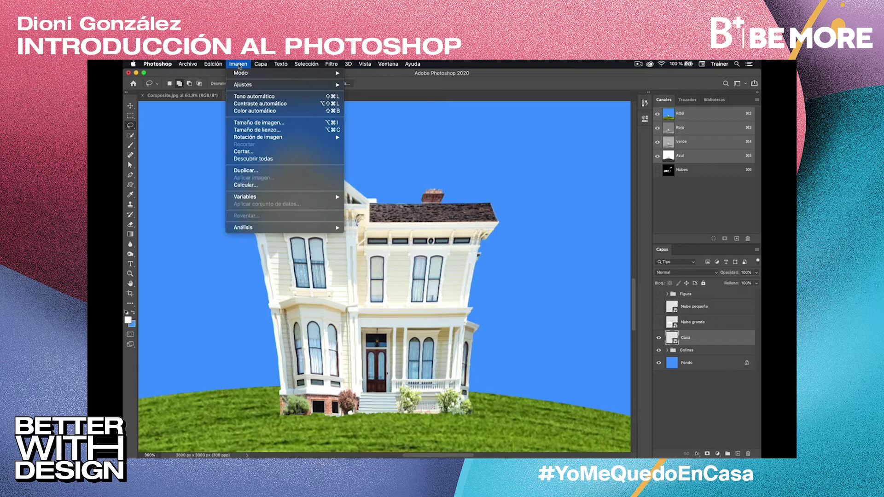
mouse_move(207, 63)
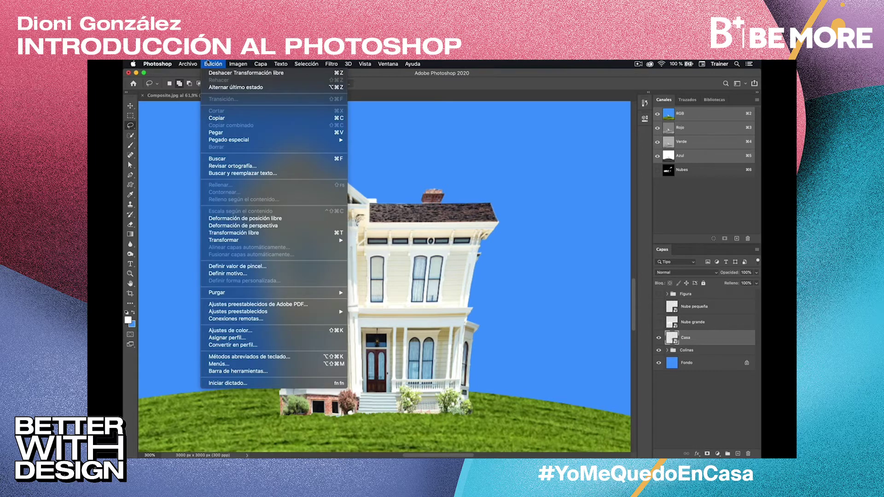
click(233, 219)
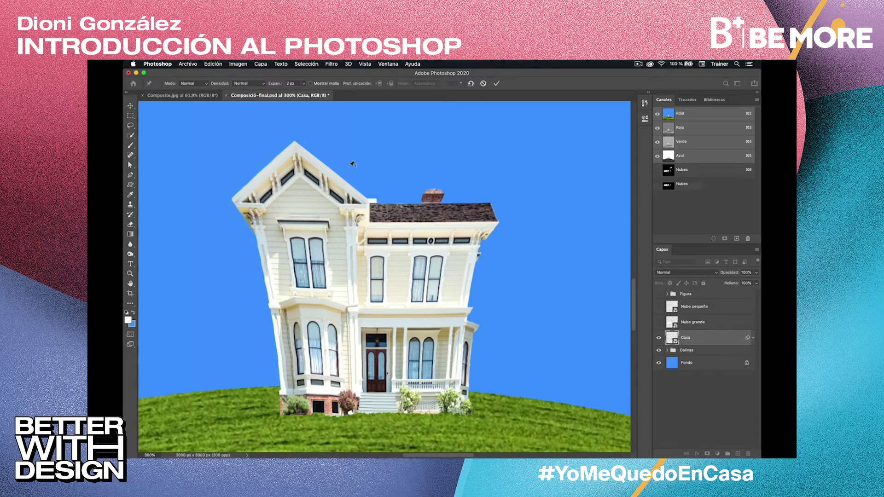
click(310, 84)
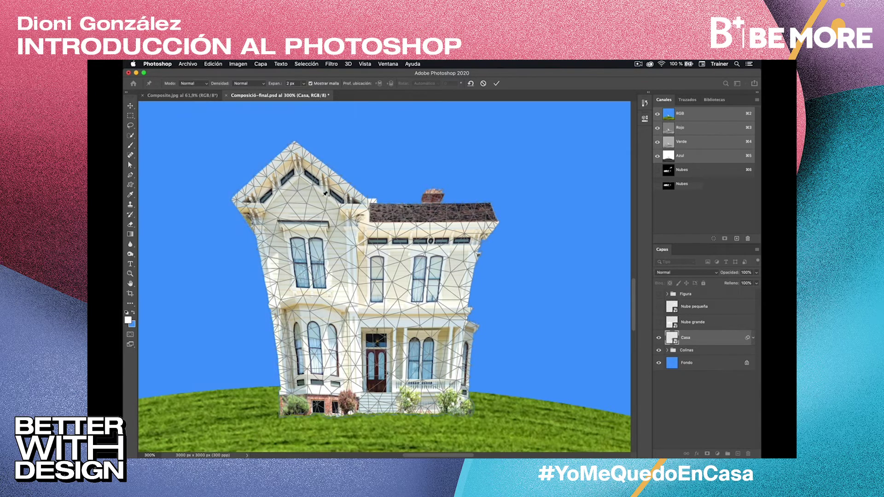
click(449, 310)
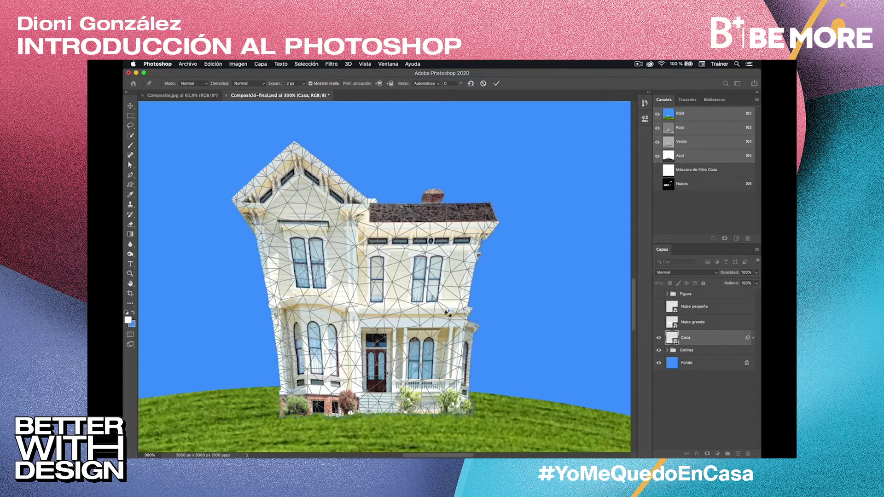
click(284, 312)
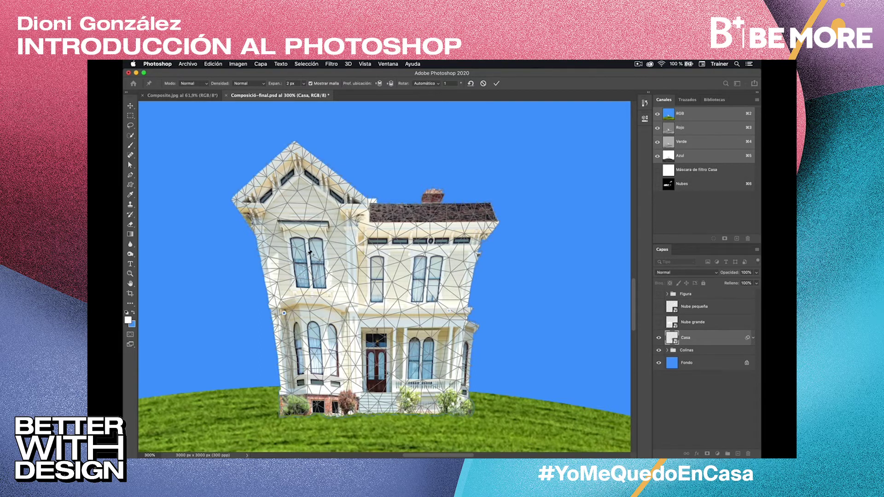
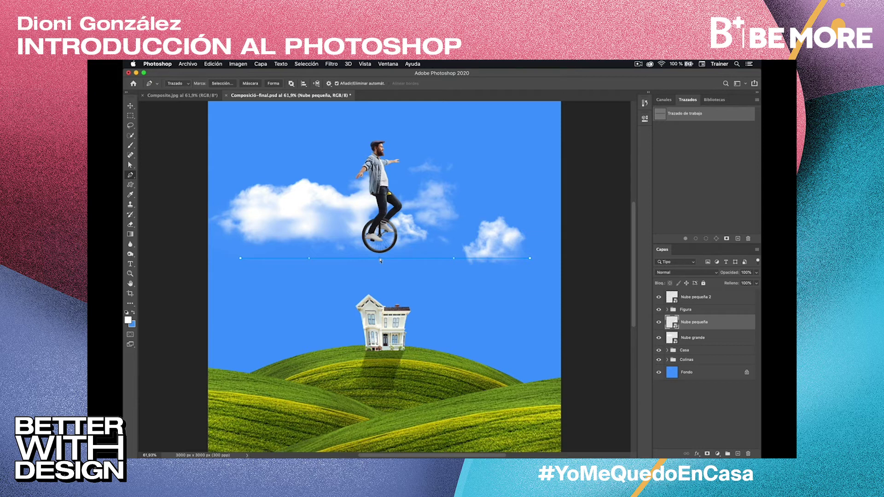
- Bend the horizontal path's middle down into an arc and add the text "La creatividad está en cualquier parte, deja volar tu imaginación" along it
drag(380, 259, 380, 286)
click(130, 264)
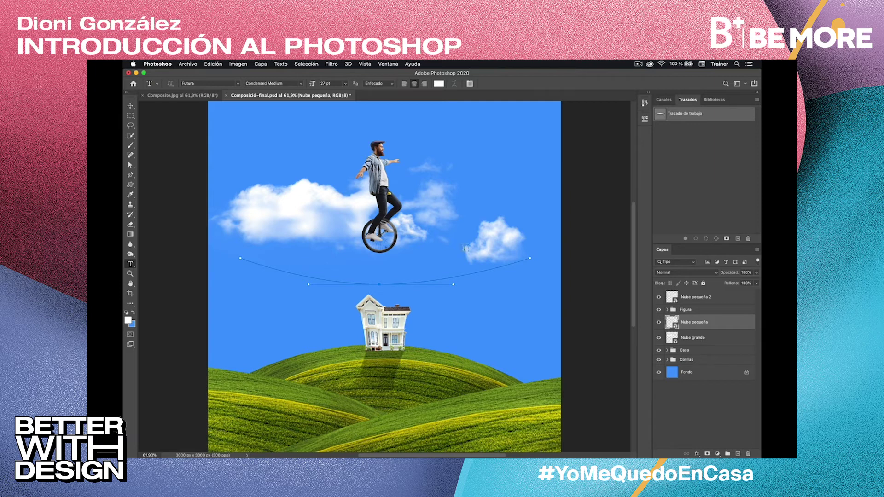
click(378, 283)
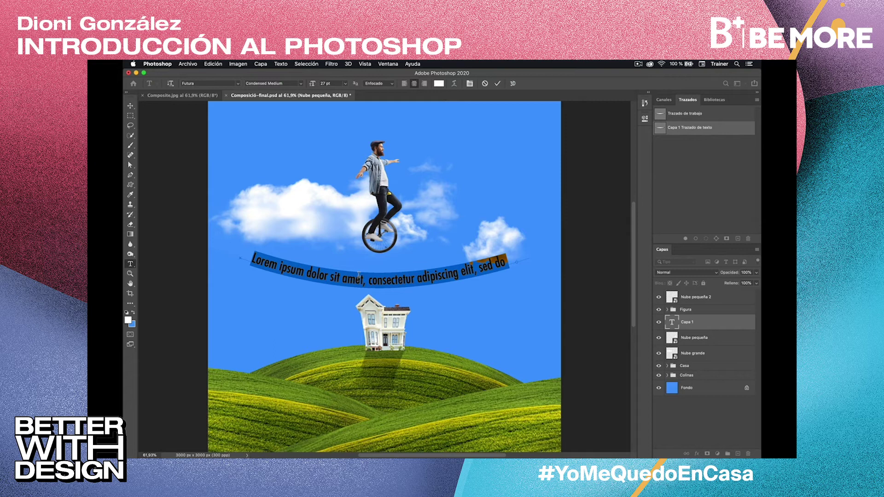
text(La creatividad está en)
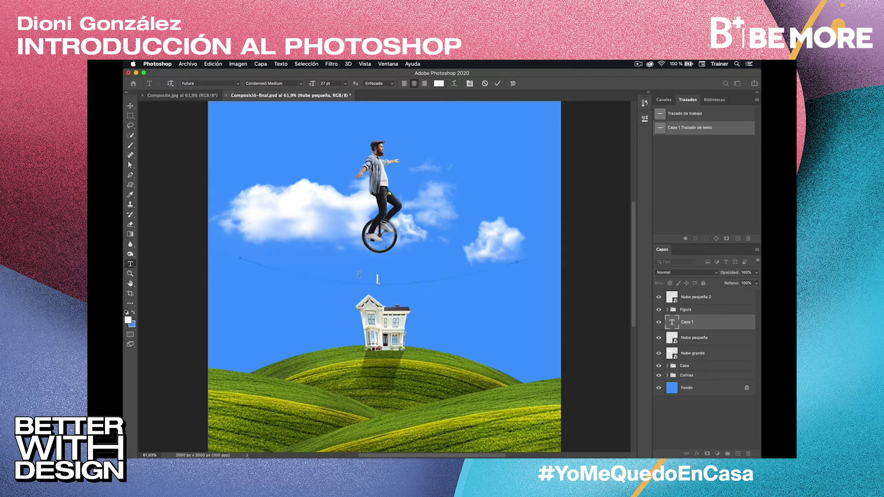
text( cualquier p)
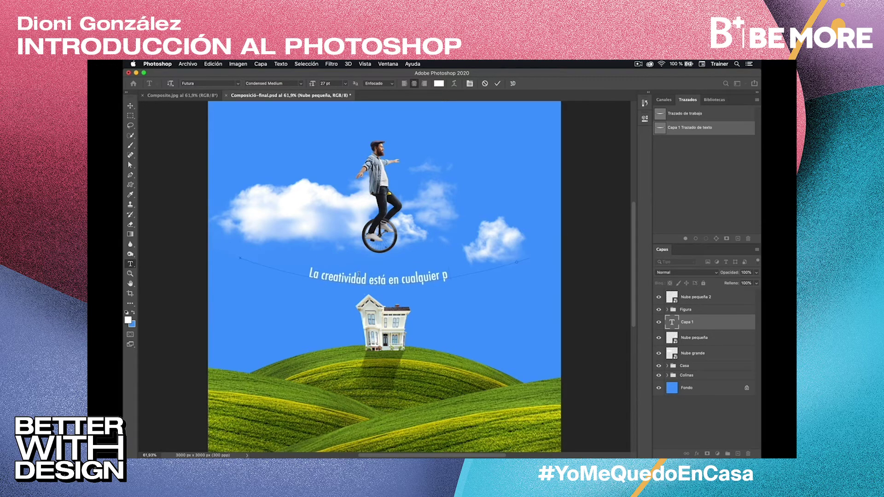
text(arte, deja volar tu imaginación)
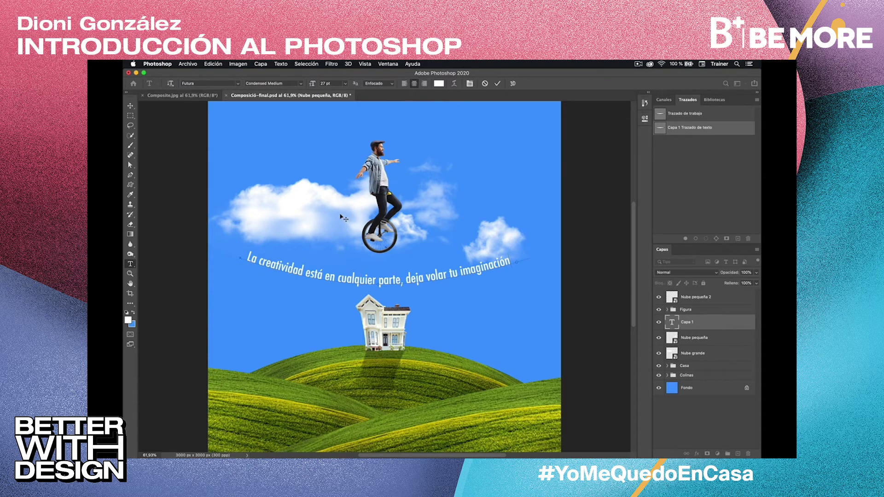
- Try reshaping the text's path into an S-curve from its middle point, and undo the reshaping
click(131, 165)
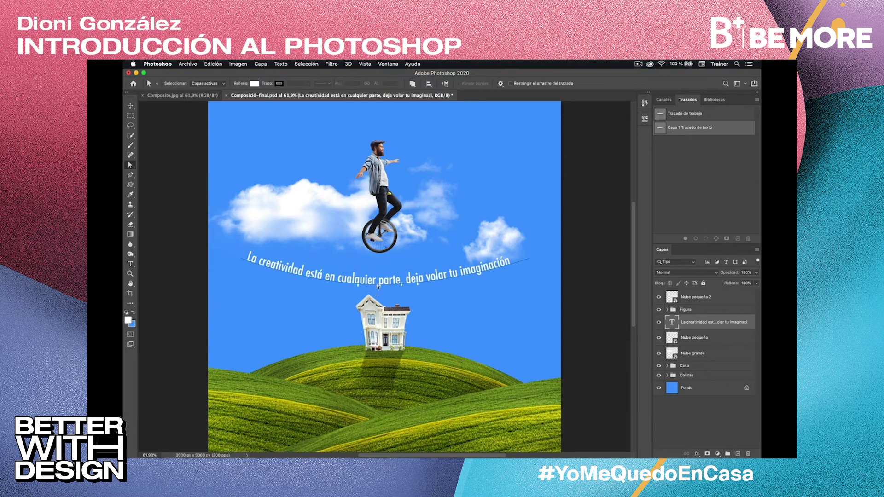
click(245, 264)
drag(309, 287, 313, 335)
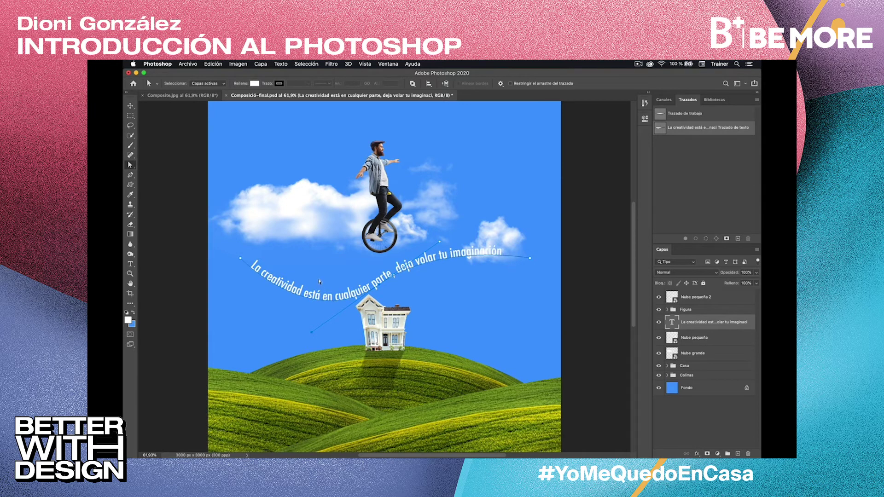
mouse_move(319, 296)
mouse_down()
mouse_move(399, 287)
mouse_move(397, 266)
mouse_move(238, 281)
mouse_move(412, 272)
mouse_move(470, 260)
mouse_move(373, 267)
mouse_up()
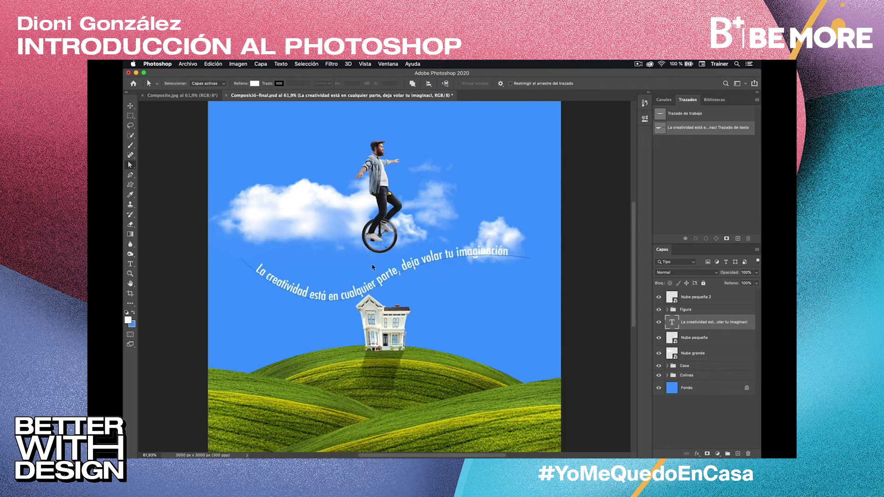
key(super+z)
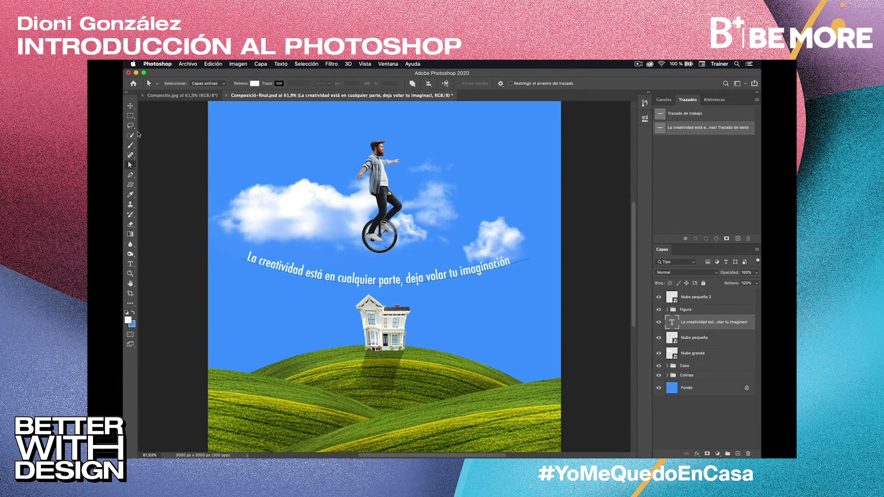
- Draw the flock-of-birds custom shape about 1918 × 410 px across the sky around the unicyclist
click(131, 185)
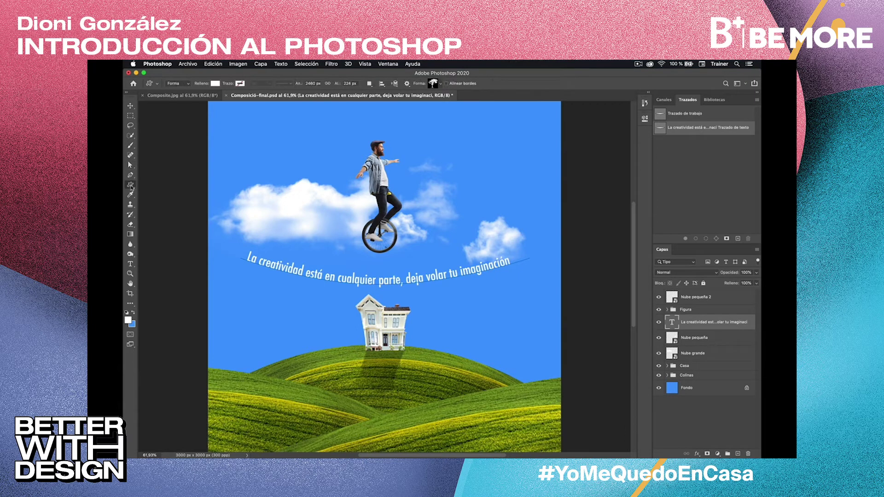
right_click(130, 184)
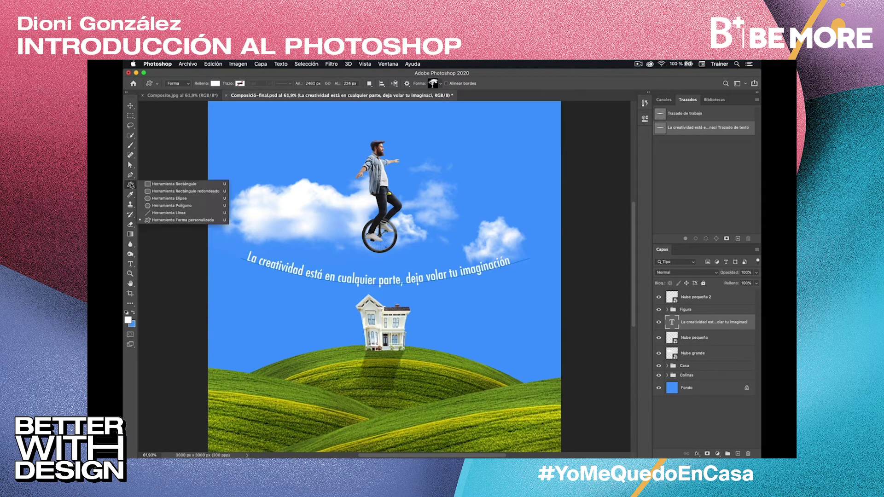
click(177, 221)
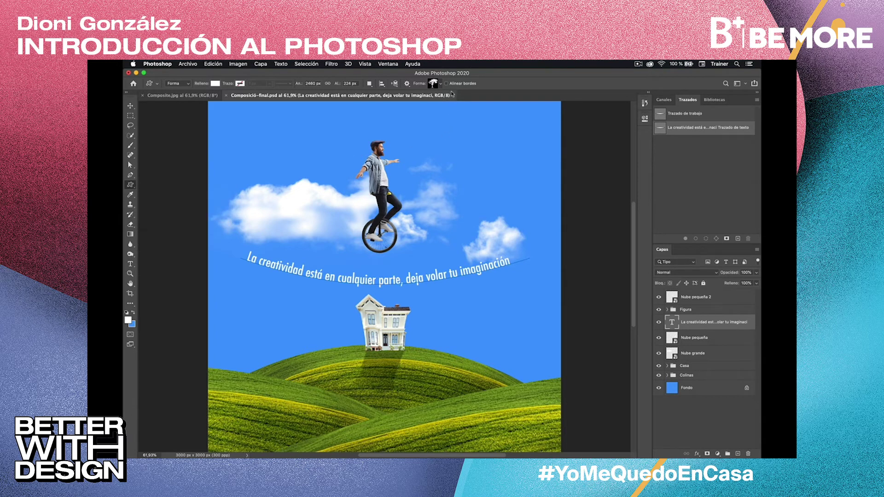
click(439, 85)
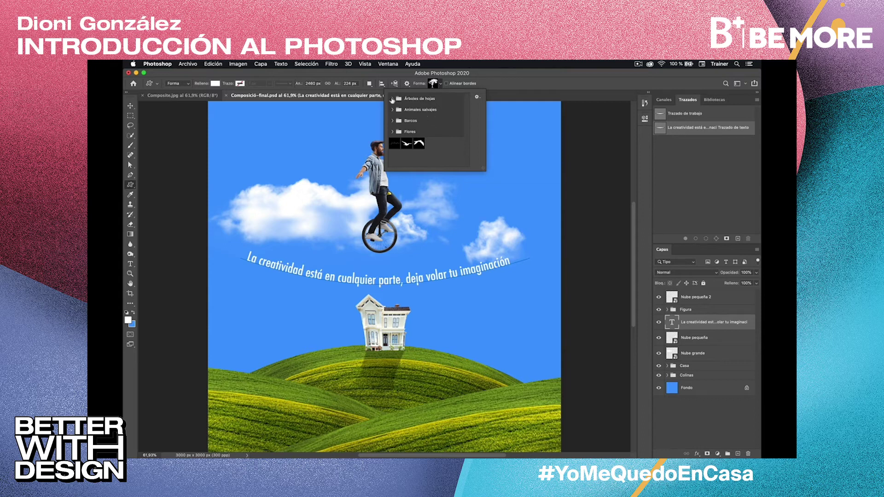
click(392, 100)
scroll(467, 116, down, 2)
scroll(467, 117, up, 2)
click(392, 99)
click(394, 144)
drag(277, 171, 477, 255)
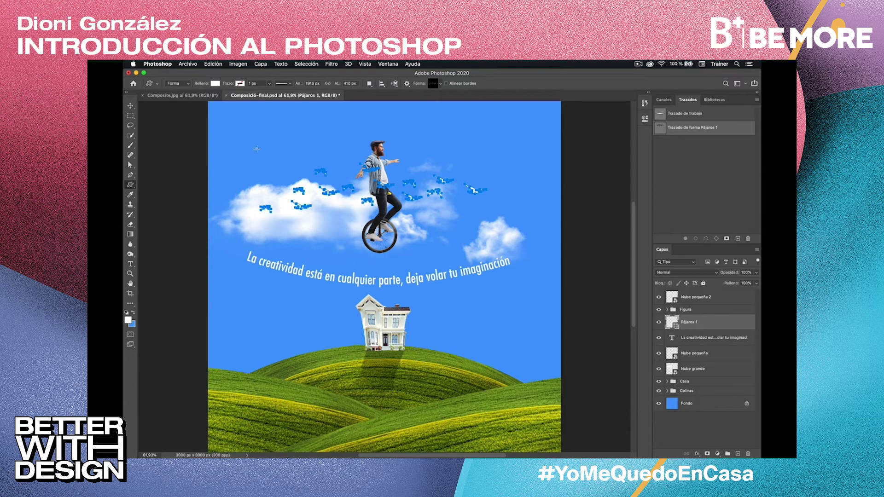
- Move the flock of birds down to the house and scale it proportionally to about 45%
click(131, 107)
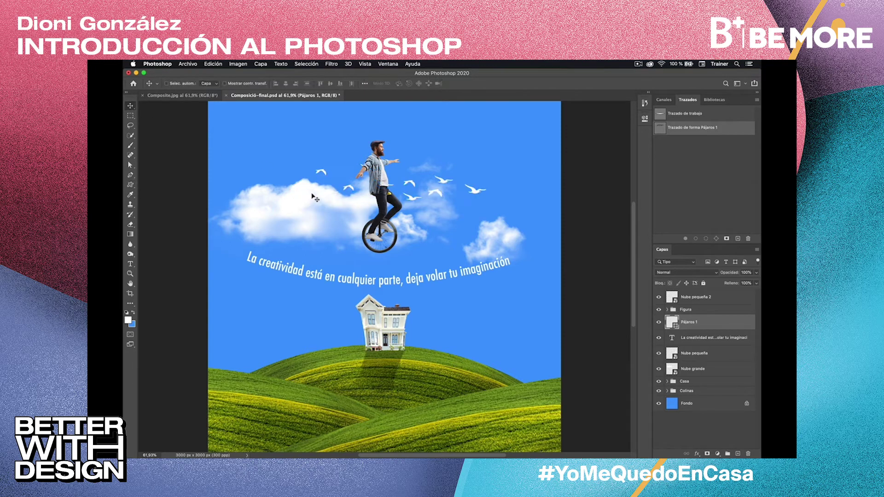
drag(364, 194, 341, 313)
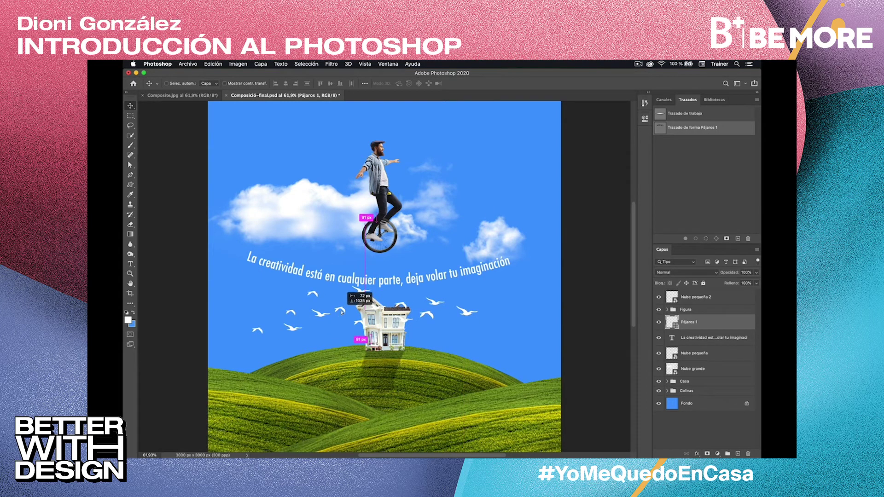
drag(341, 312, 343, 313)
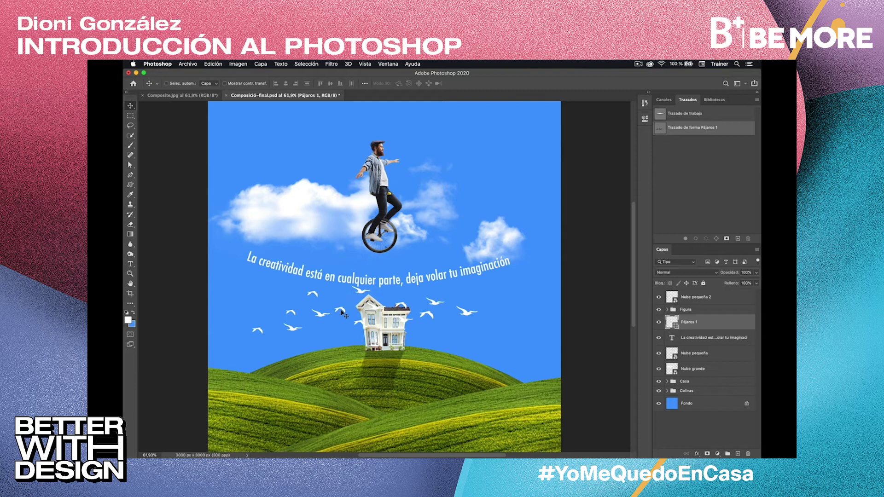
key(super)
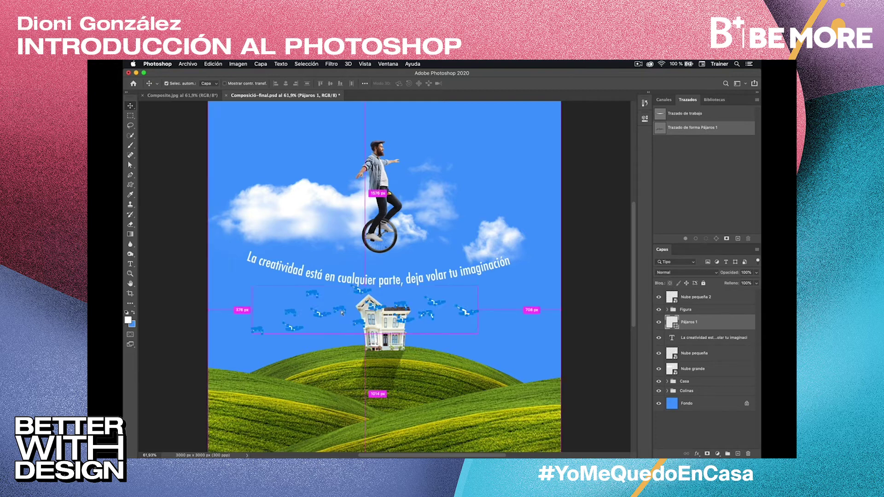
key(super+t)
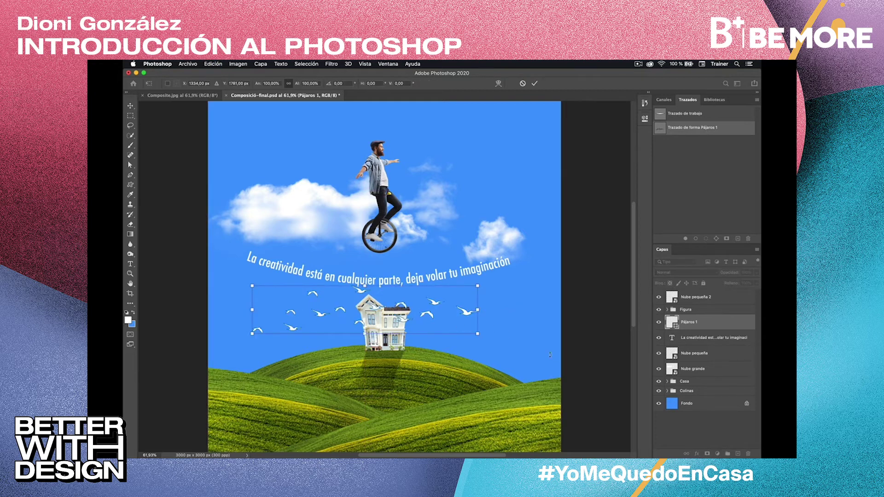
drag(477, 334, 345, 338)
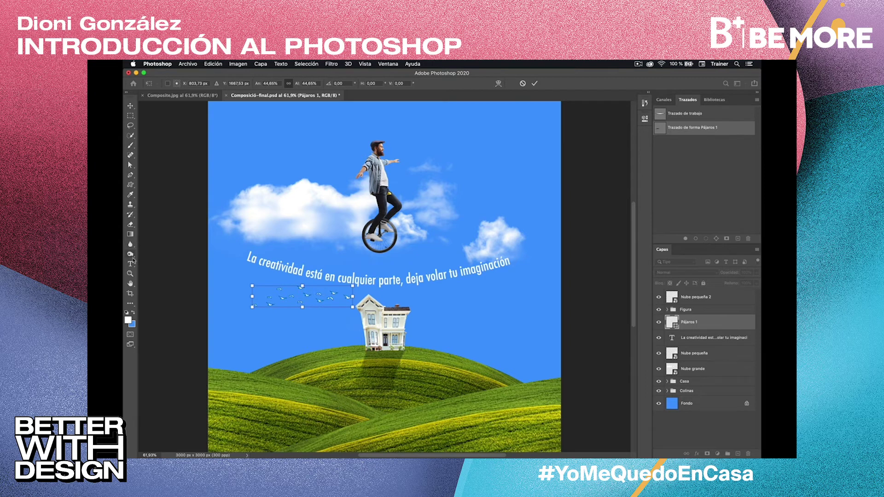
key(Return)
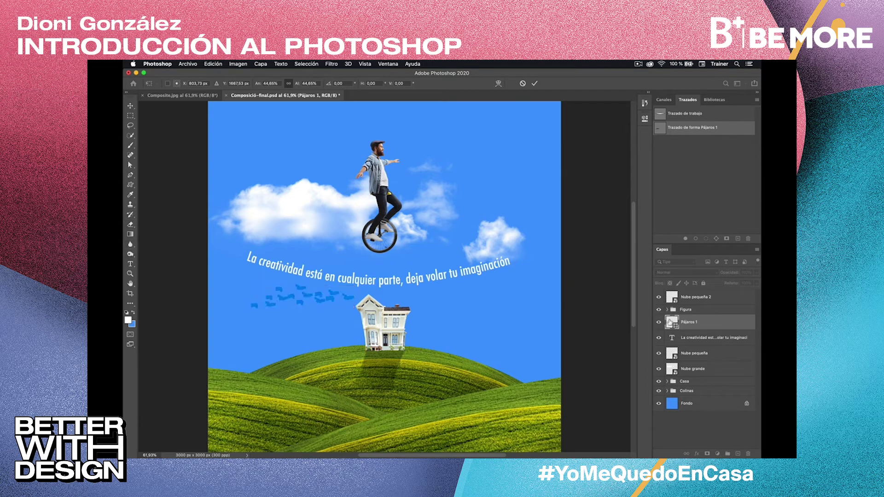
- Recolour the birds black (#000000) and move the flock above the house's roof
double_click(672, 322)
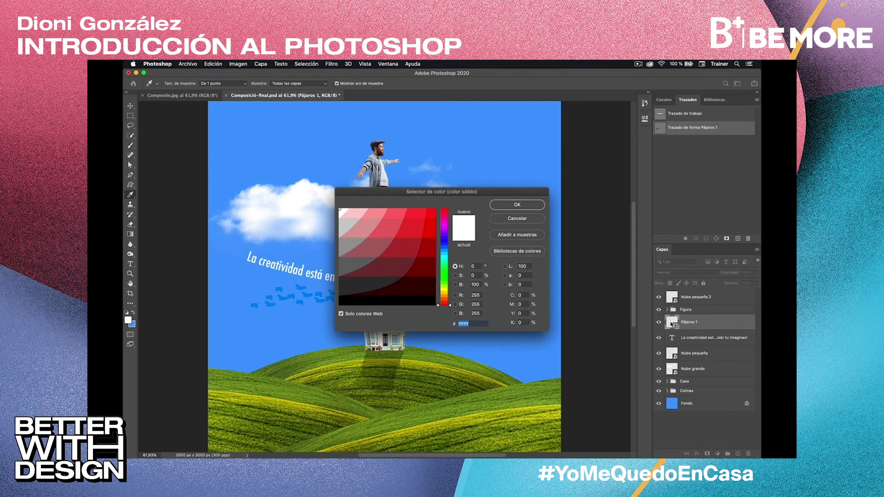
drag(371, 261, 366, 302)
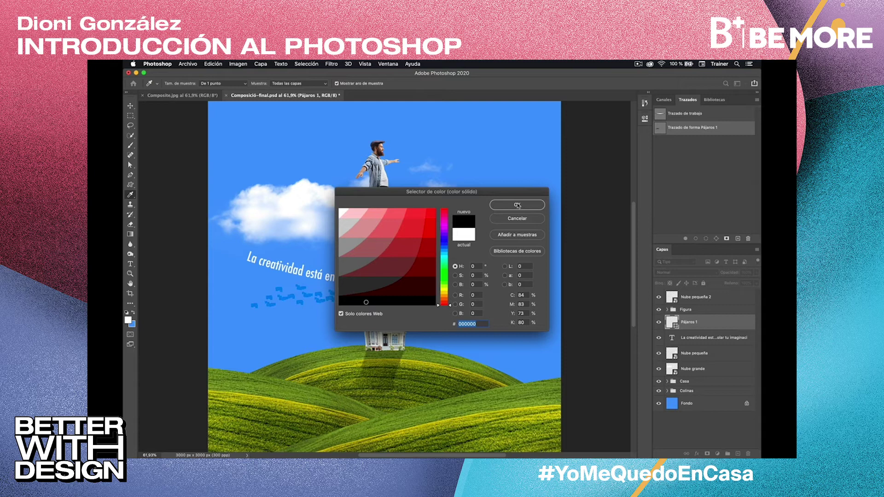
click(517, 205)
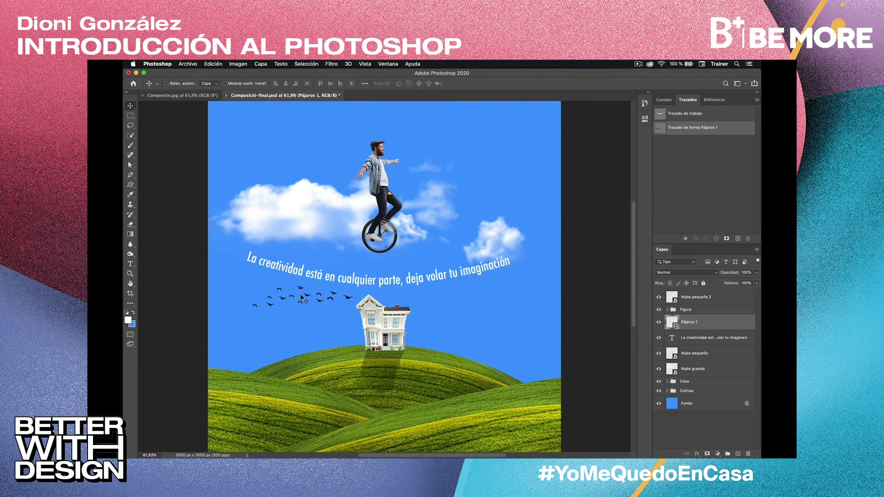
drag(320, 305, 369, 287)
- Move the curved text straight up by about 206 px to the base of the unicycle's wheel
click(700, 341)
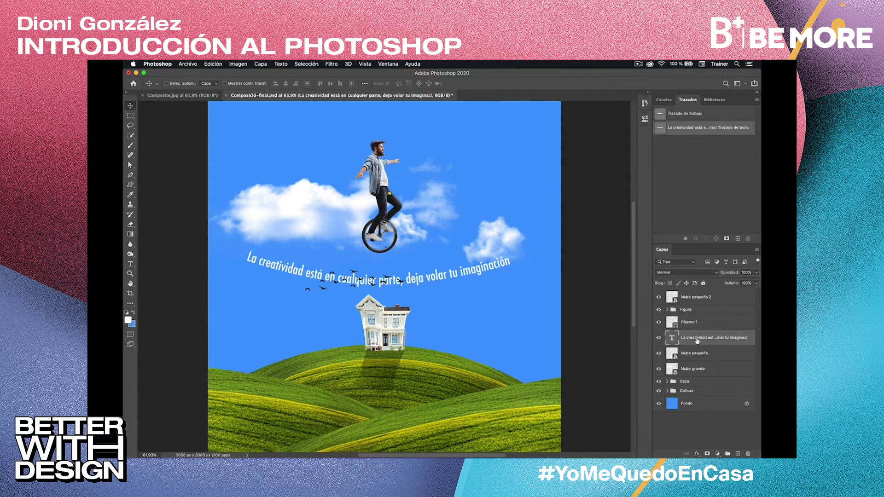
drag(451, 276, 451, 254)
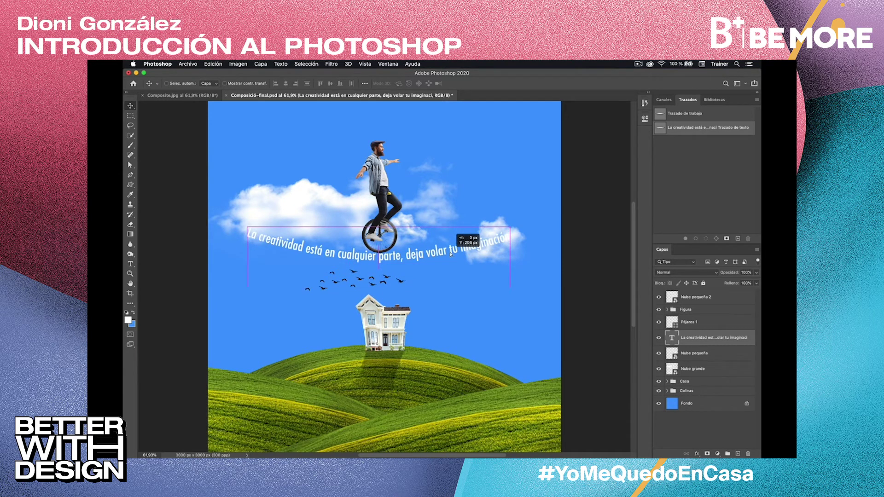
drag(451, 254, 452, 255)
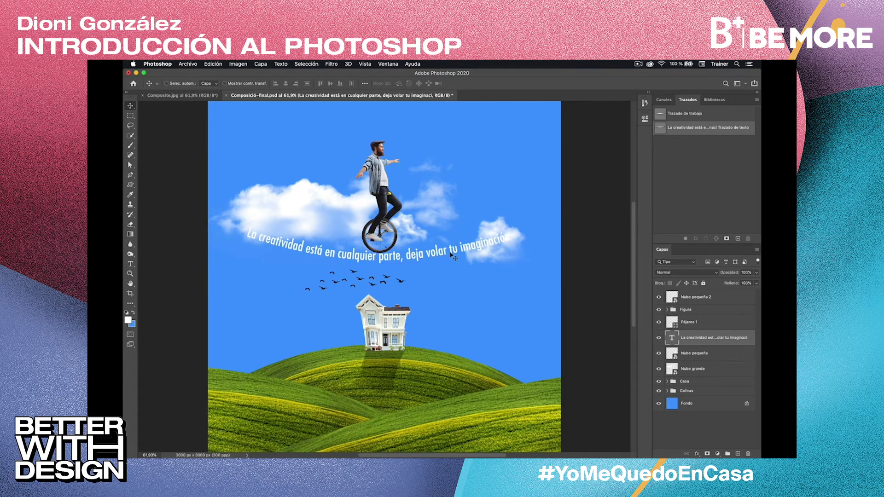
- Move the Casa and Colinas groups together a short distance straight down, leaving more sky between the house and the birds
click(698, 391)
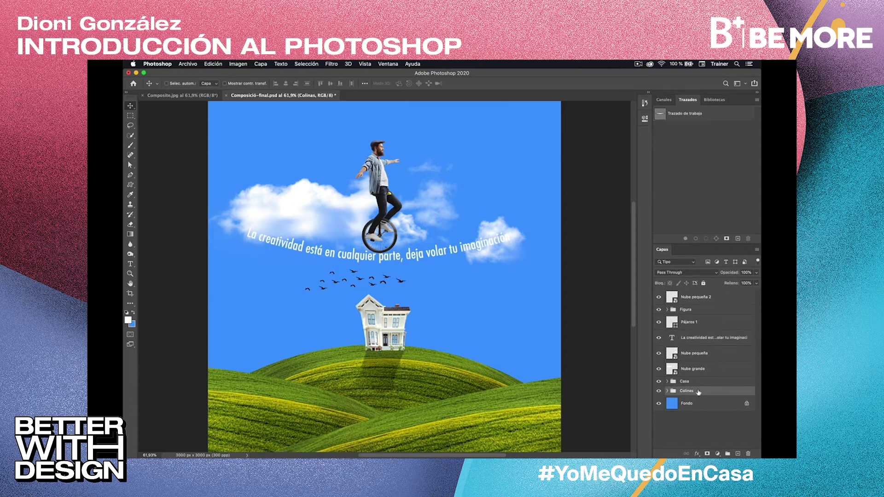
shift+click(703, 381)
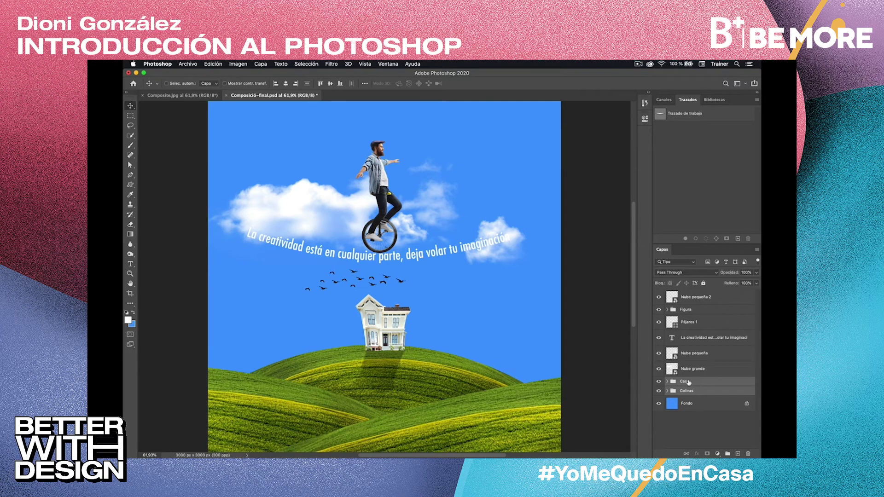
mouse_move(454, 344)
mouse_down()
mouse_move(452, 371)
mouse_move(454, 361)
mouse_up()
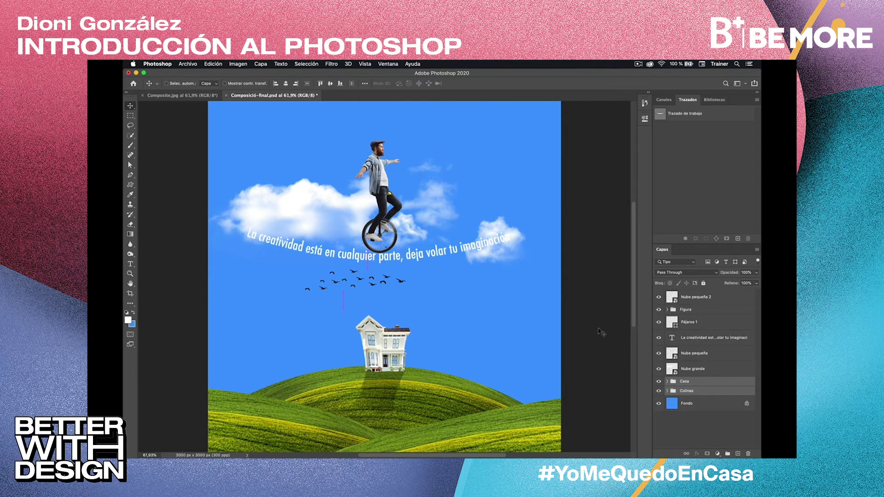
- Move the flock of birds down and to the left, just above the house's roof, and switch to the Path Selection tool
click(684, 324)
drag(387, 283, 367, 306)
key(a)
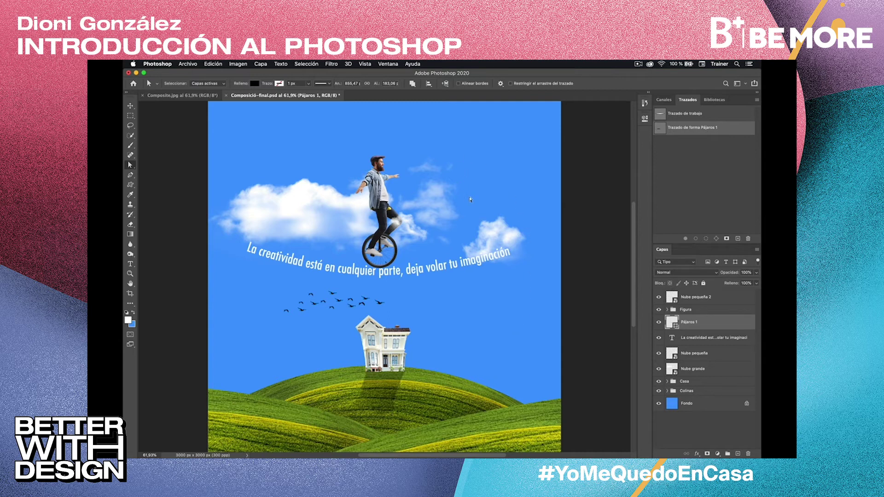
- Add a linear gradient fill layer directly above the Fondo layer, keep the sky unobstructed by its dialog, and open the gradient presets
click(703, 404)
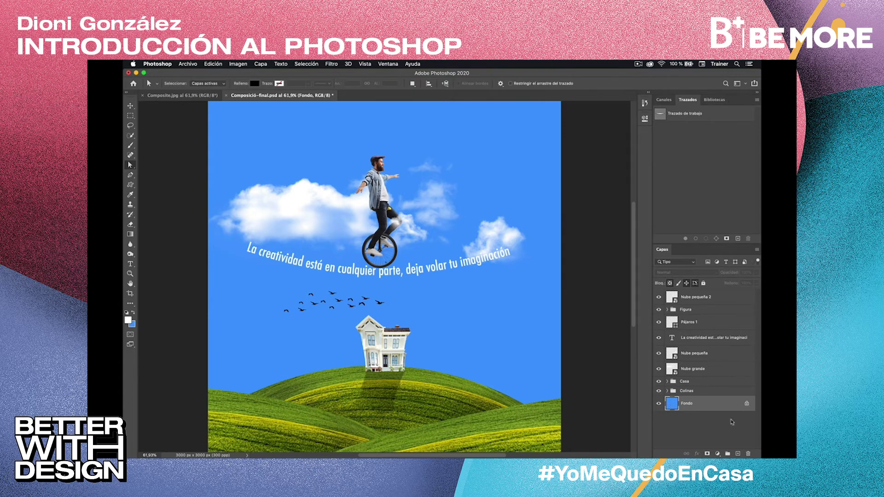
click(717, 455)
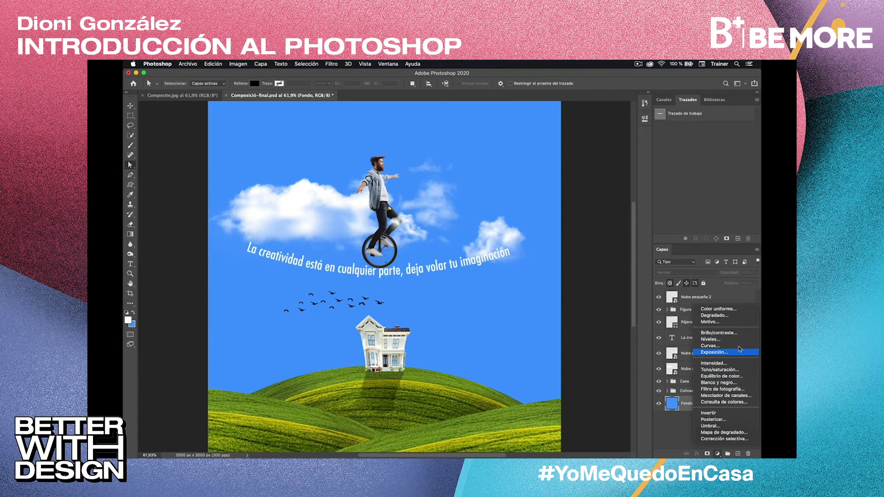
click(717, 316)
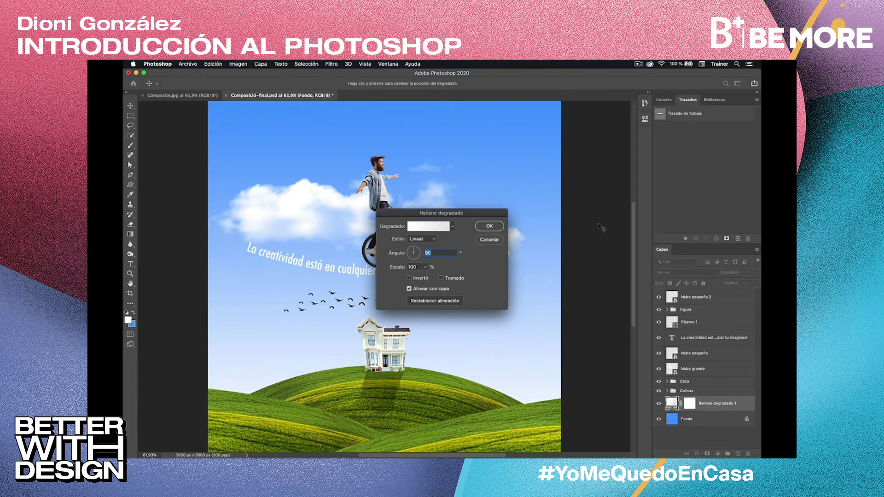
drag(474, 212, 643, 182)
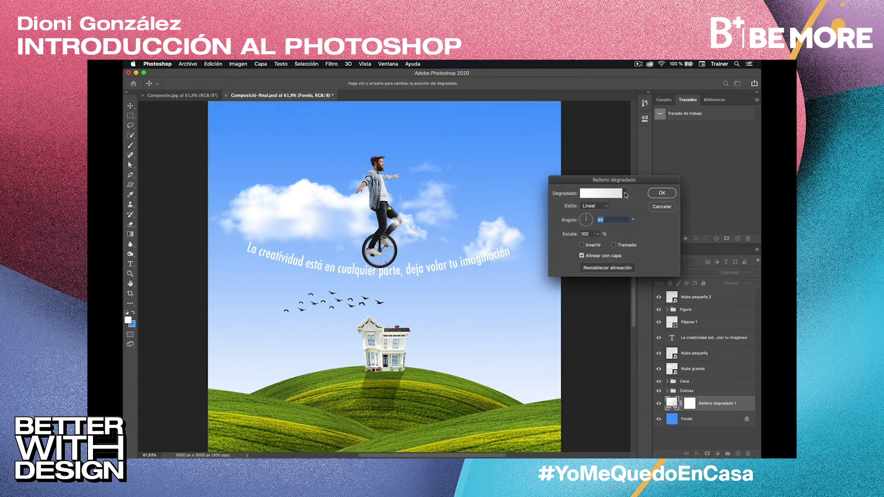
click(625, 194)
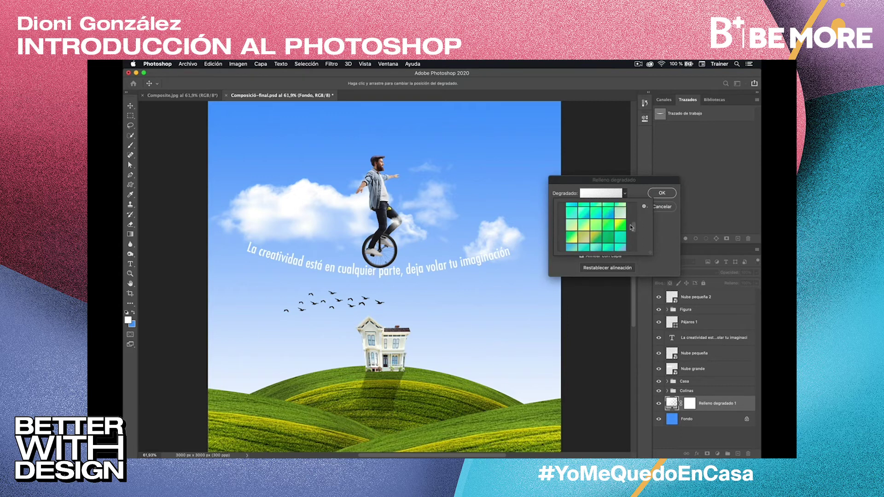